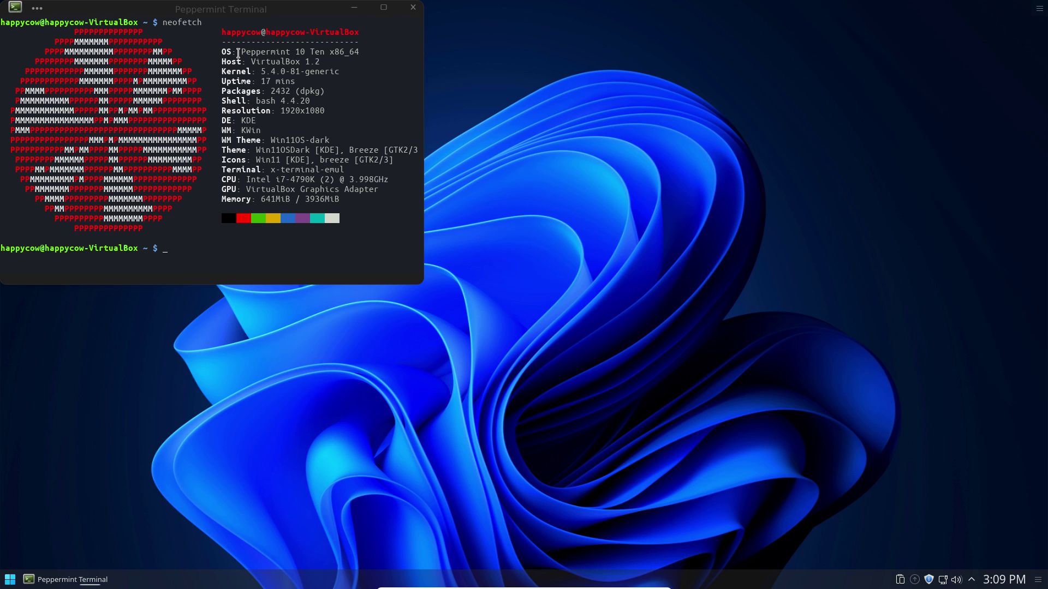
{"action": "left_click_drag", "start_coordinate": [239, 51], "coordinate": [312, 52]}
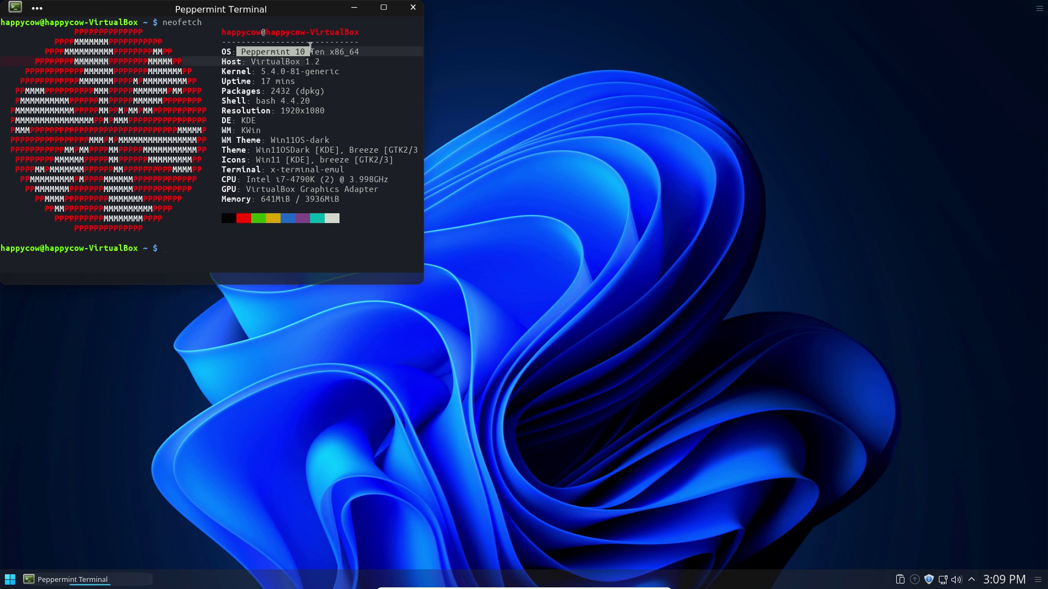
{"action": "left_click", "coordinate": [310, 46]}
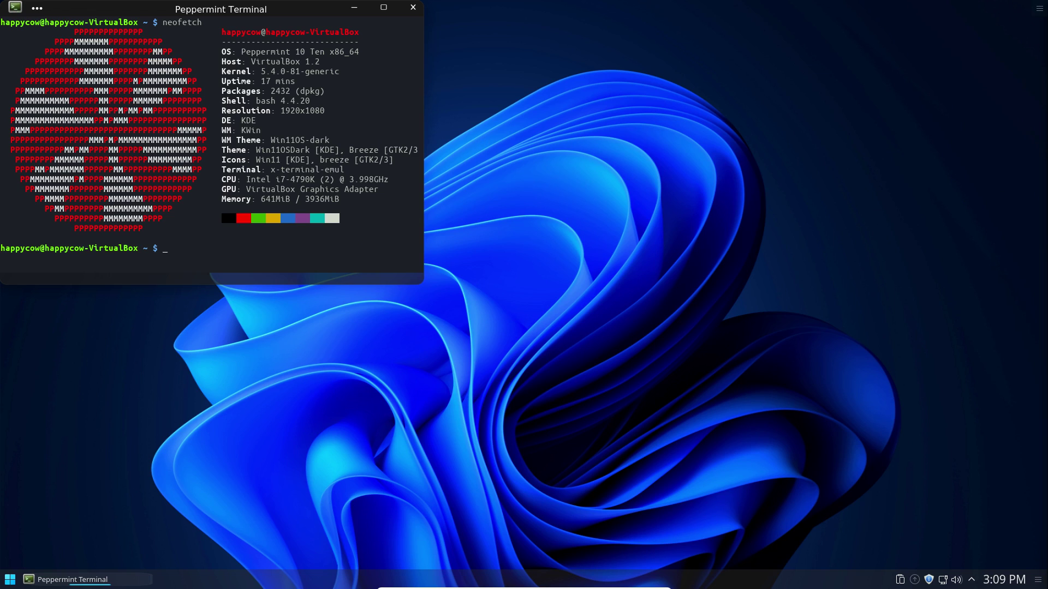
{"action": "left_click", "coordinate": [627, 172]}
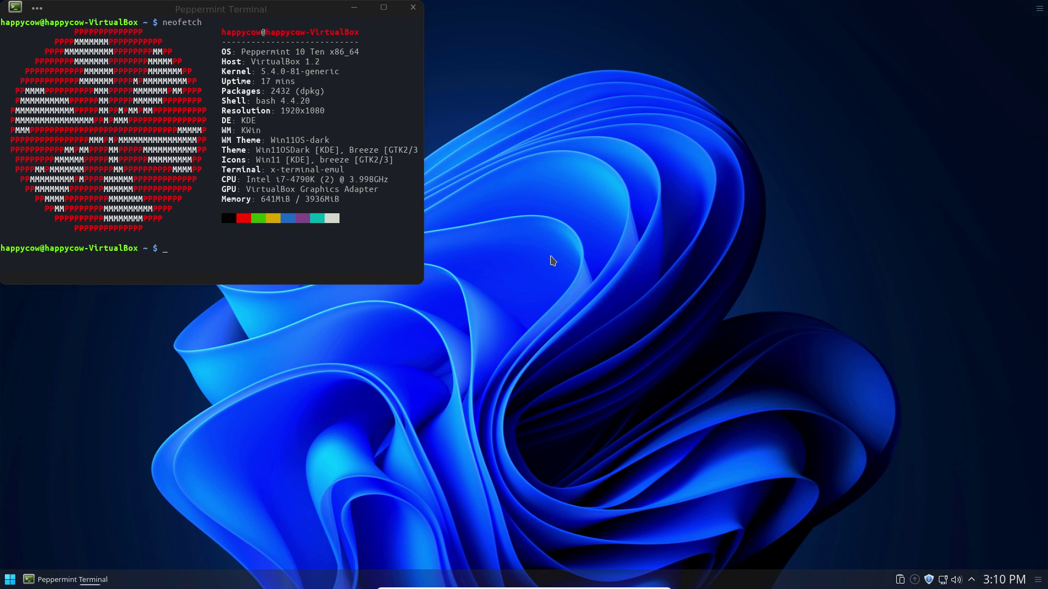
Step: Launch System Settings from the start menu Favorites and maximize its window
{"action": "left_click", "coordinate": [9, 581]}
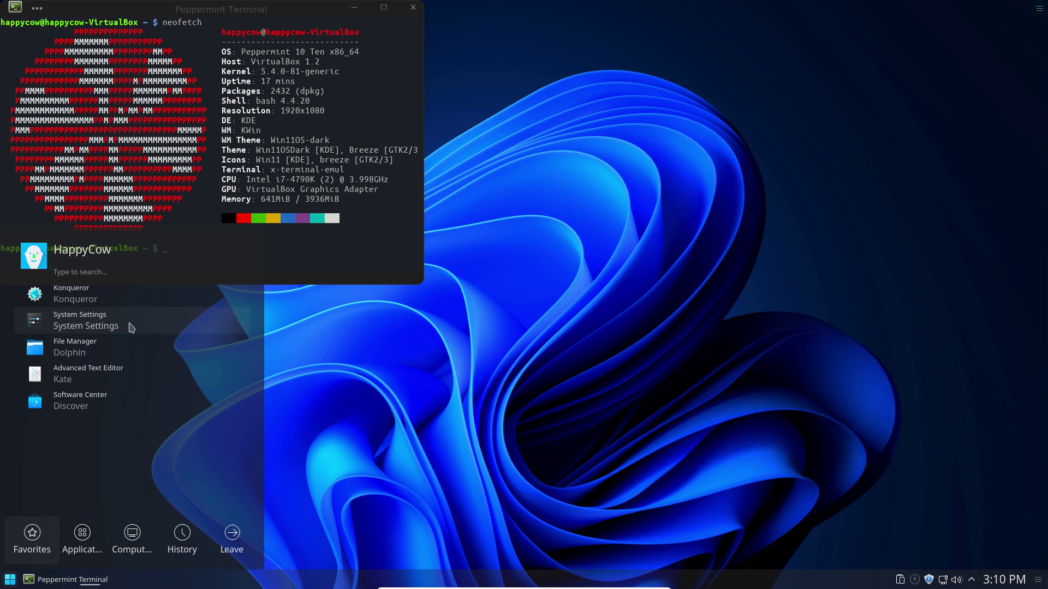
{"action": "left_click_drag", "start_coordinate": [129, 327], "coordinate": [131, 328]}
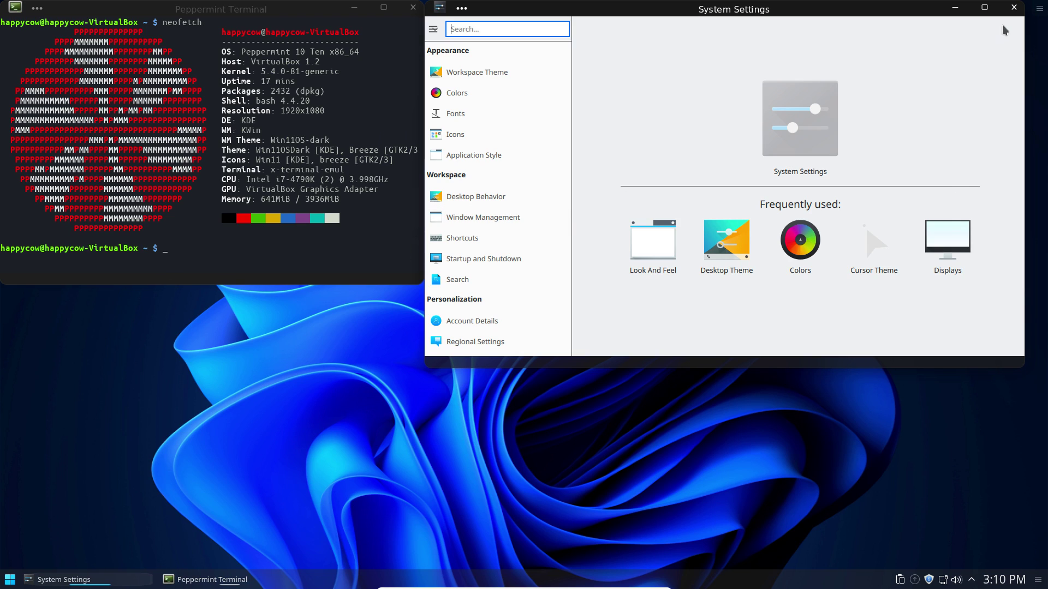
{"action": "left_click", "coordinate": [985, 7]}
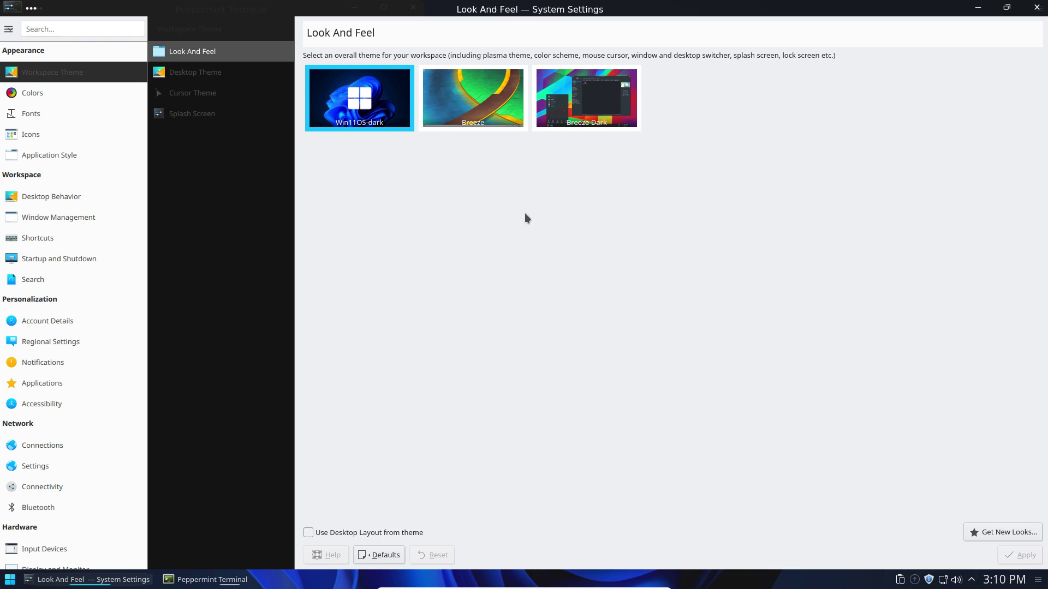
Step: Look over the Look And Feel thumbnails: Win11OS-dark active, Breeze and Breeze Dark available
{"action": "mouse_move", "coordinate": [379, 116]}
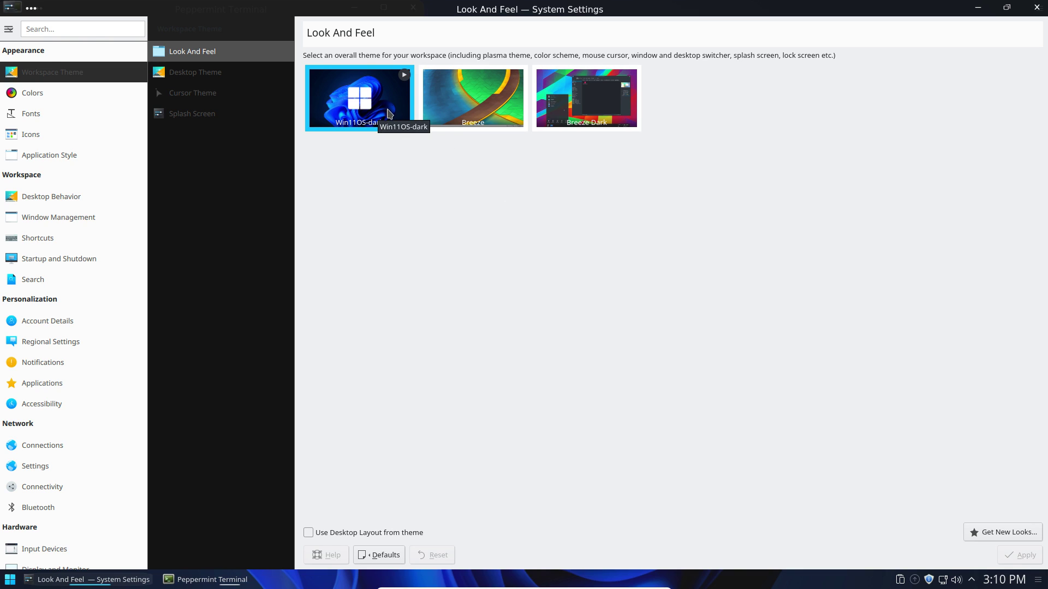
{"action": "mouse_move", "coordinate": [507, 98]}
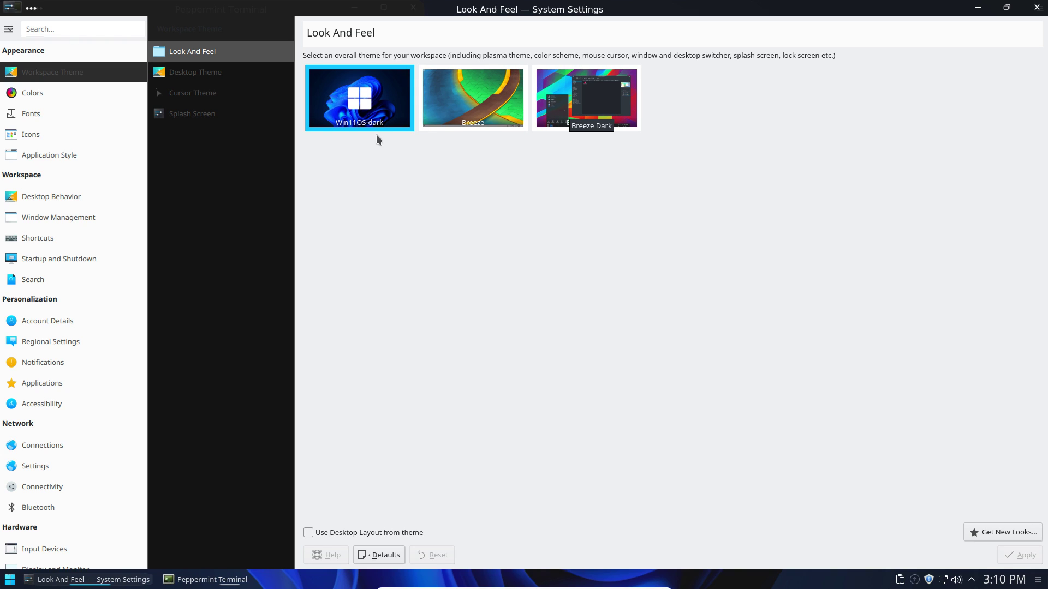
{"action": "left_click", "coordinate": [991, 535]}
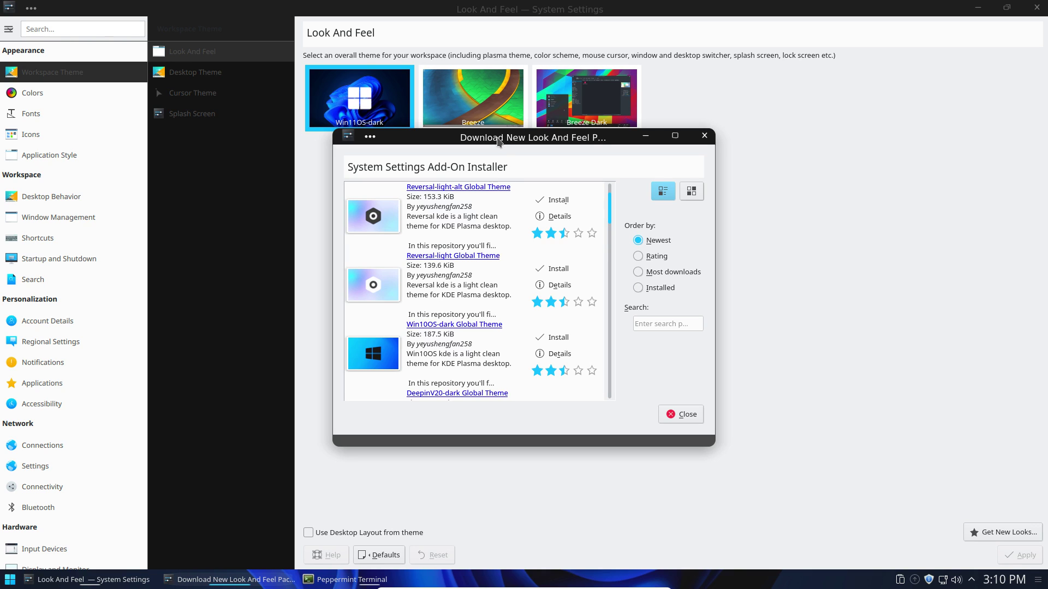
{"action": "left_click_drag", "start_coordinate": [498, 141], "coordinate": [442, 100]}
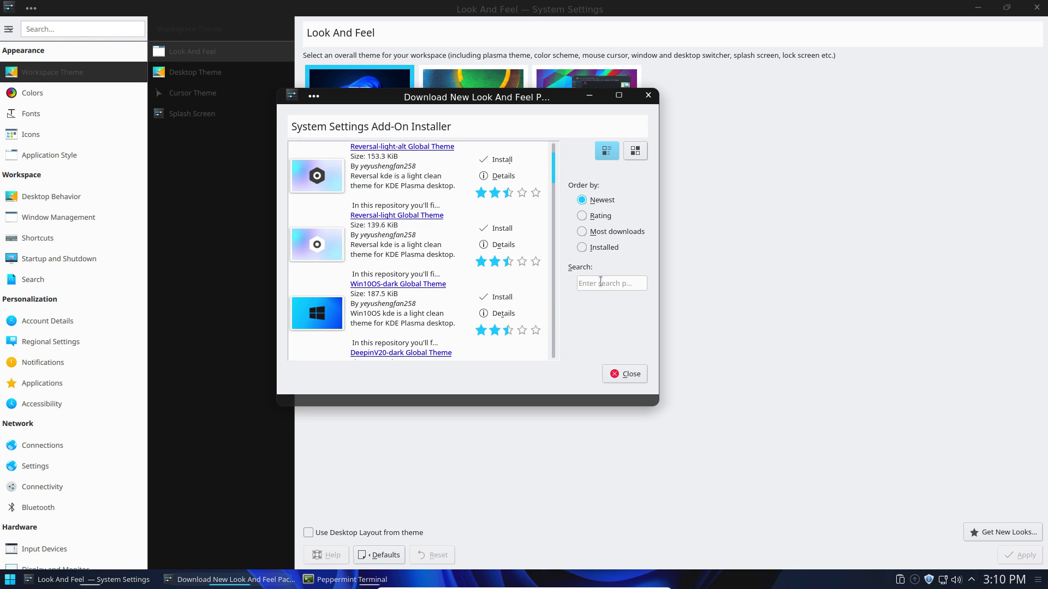
{"action": "left_click_drag", "start_coordinate": [439, 102], "coordinate": [457, 138]}
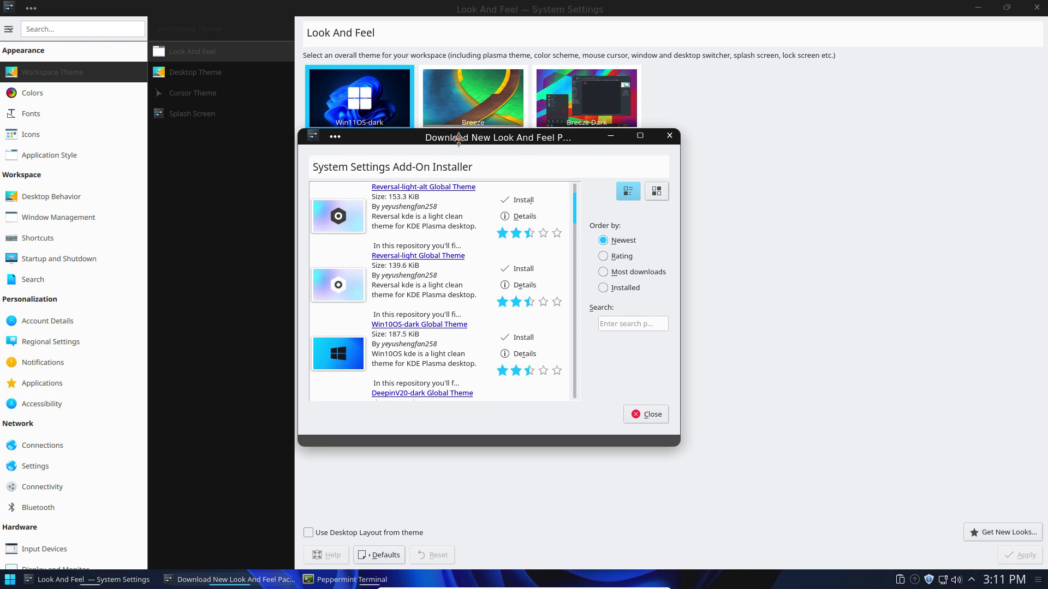
{"action": "left_click", "coordinate": [615, 323]}
{"action": "type", "text": "win11os"}
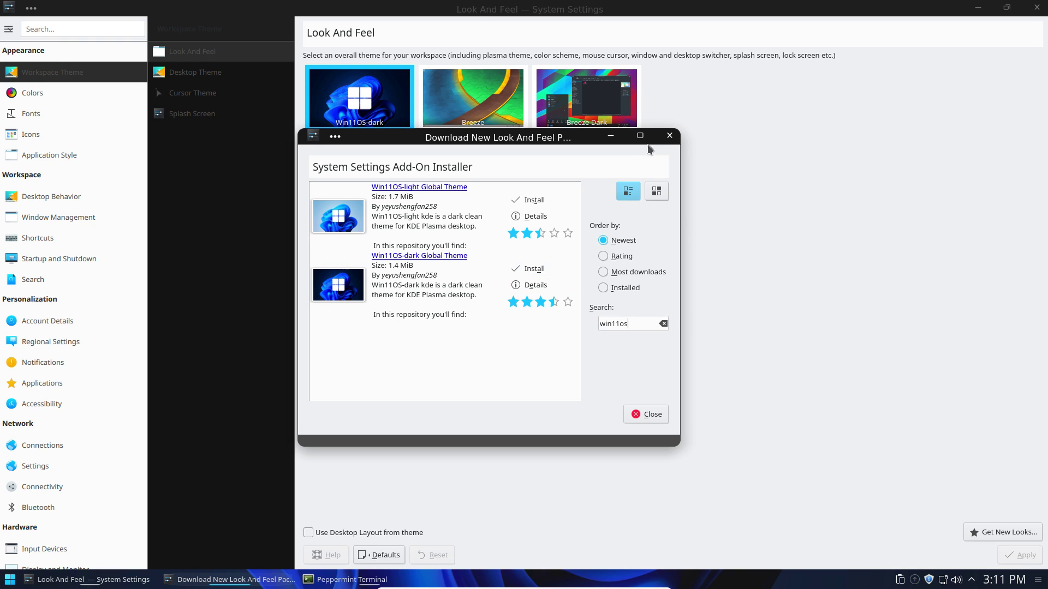
{"action": "left_click", "coordinate": [670, 139]}
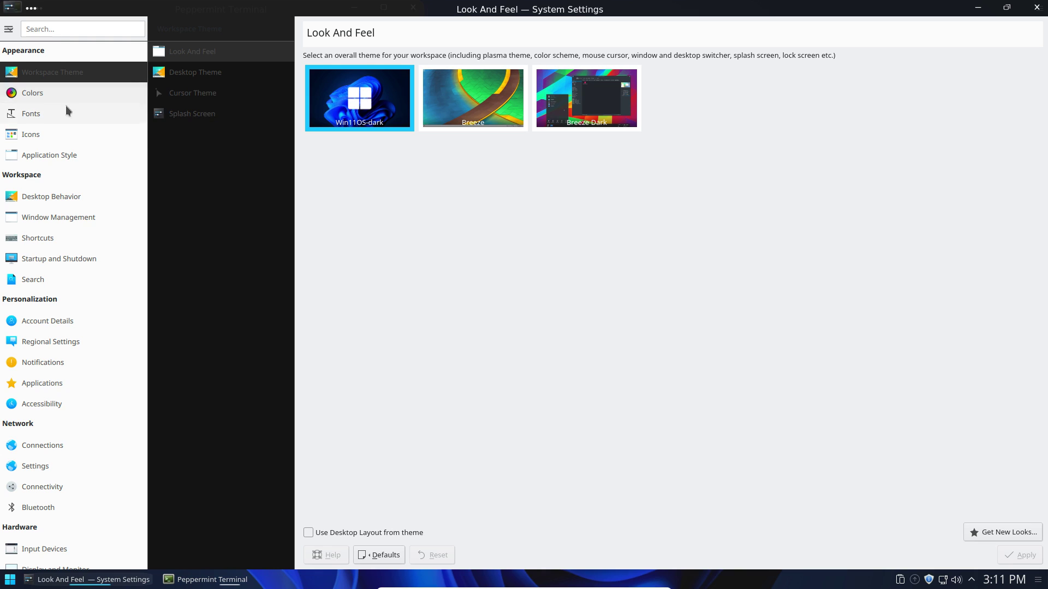
Step: Open the Desktop Theme page with Win11OS-dark current, glancing at downloadable themes without installing any
{"action": "left_click", "coordinate": [210, 72]}
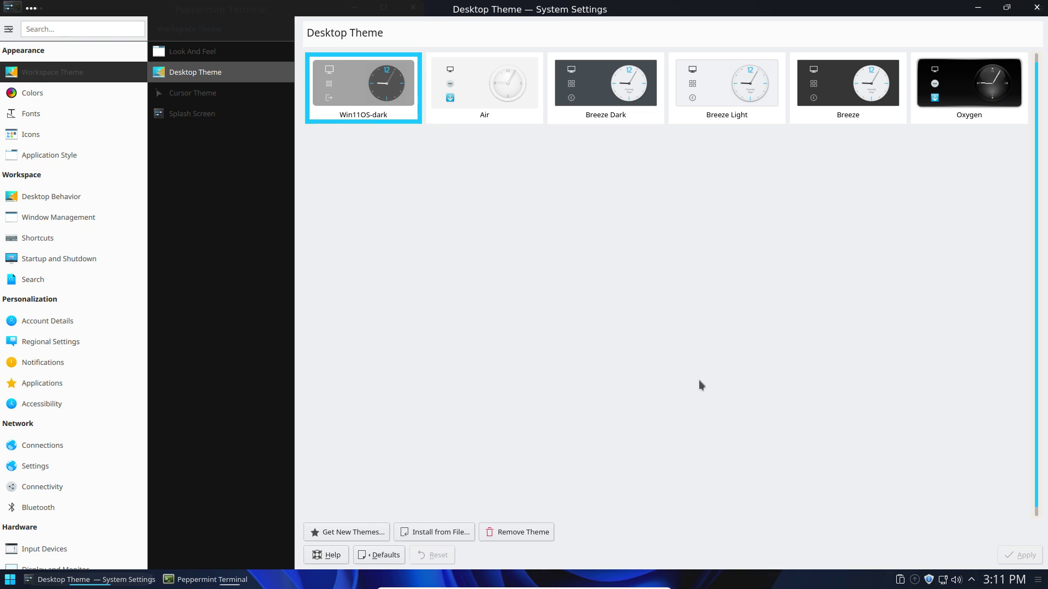
{"action": "left_click", "coordinate": [351, 537]}
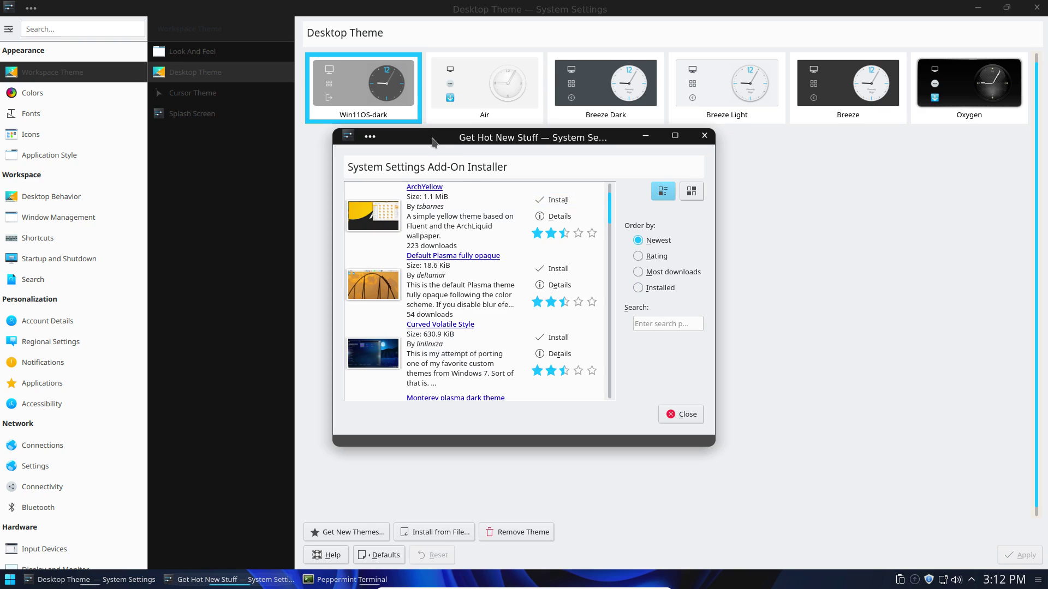
{"action": "left_click", "coordinate": [704, 136]}
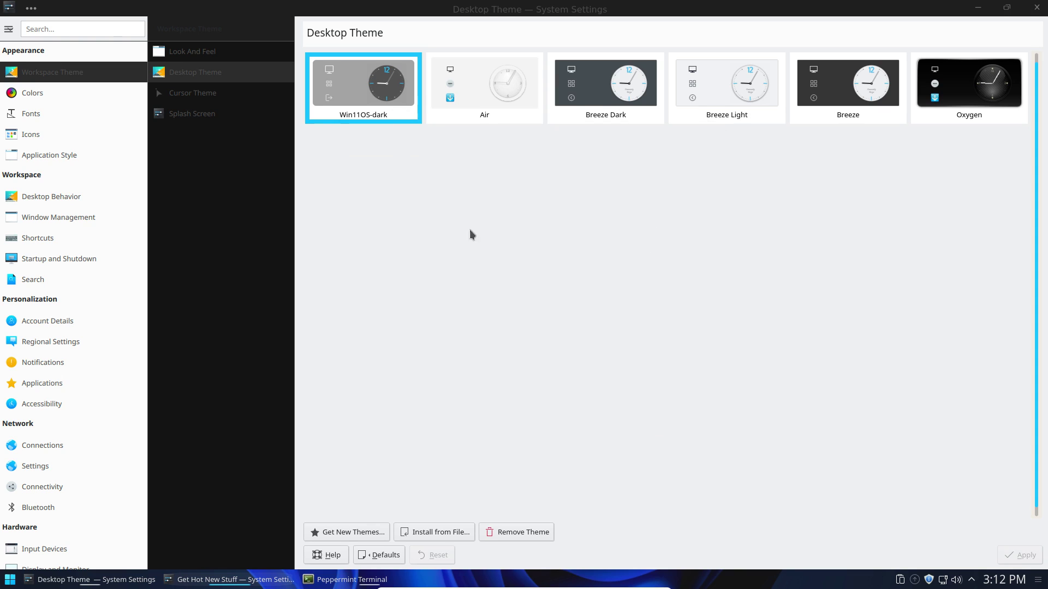
Step: Review the installed cursor themes, then close System Settings
{"action": "left_click", "coordinate": [216, 93]}
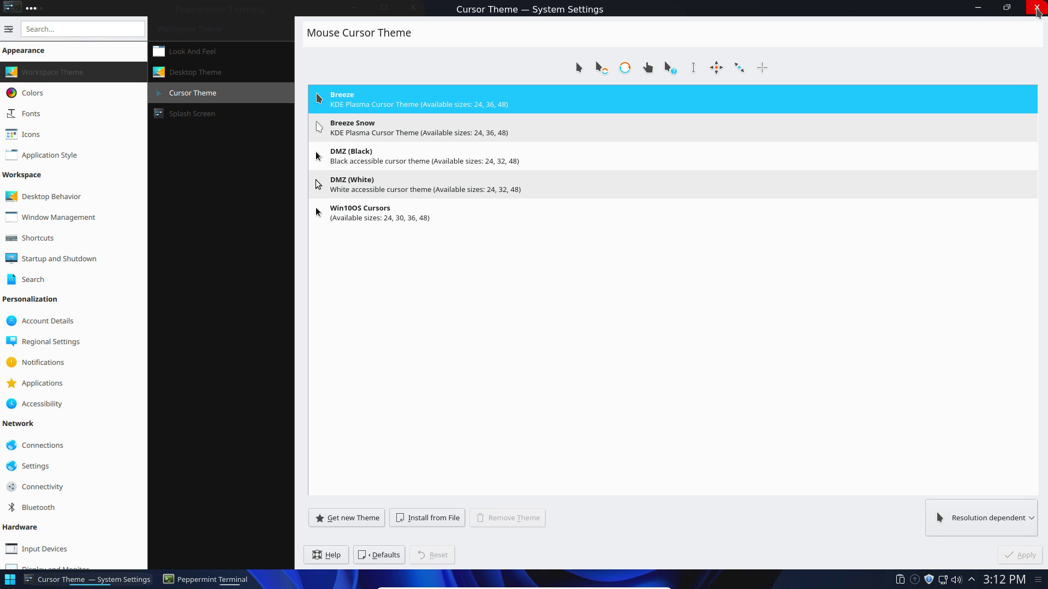
{"action": "left_click", "coordinate": [1036, 11]}
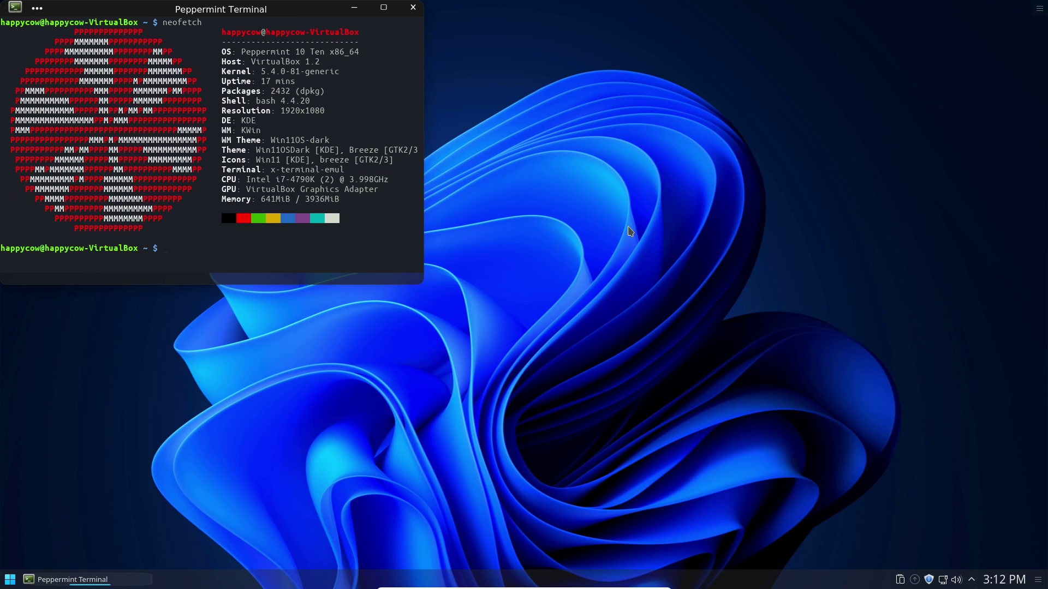
Step: Minimize the neofetch terminal window to reveal the blue desktop
{"action": "left_click", "coordinate": [621, 231]}
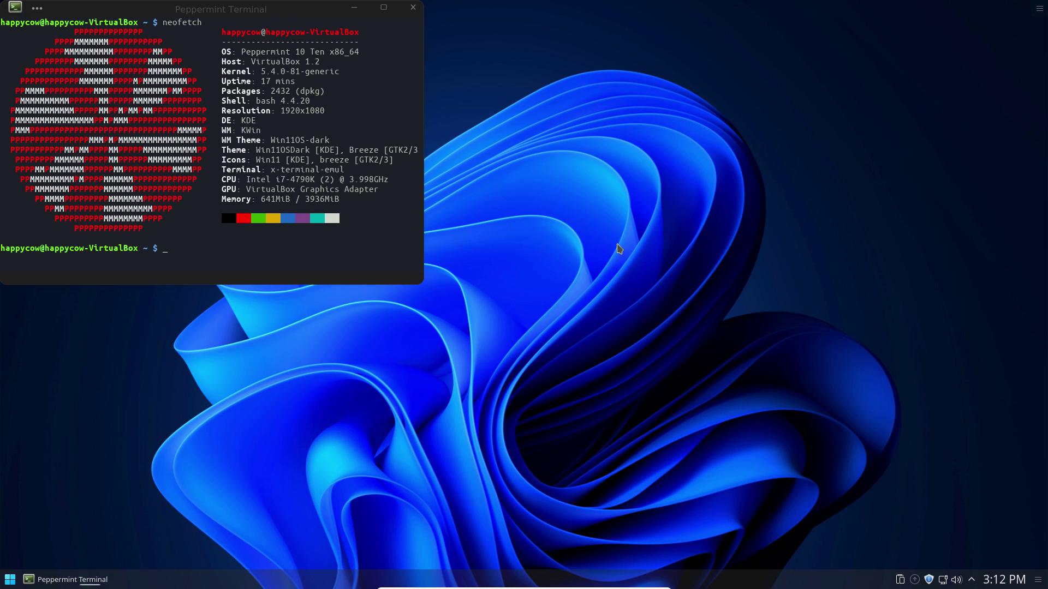
{"action": "left_click", "coordinate": [354, 7]}
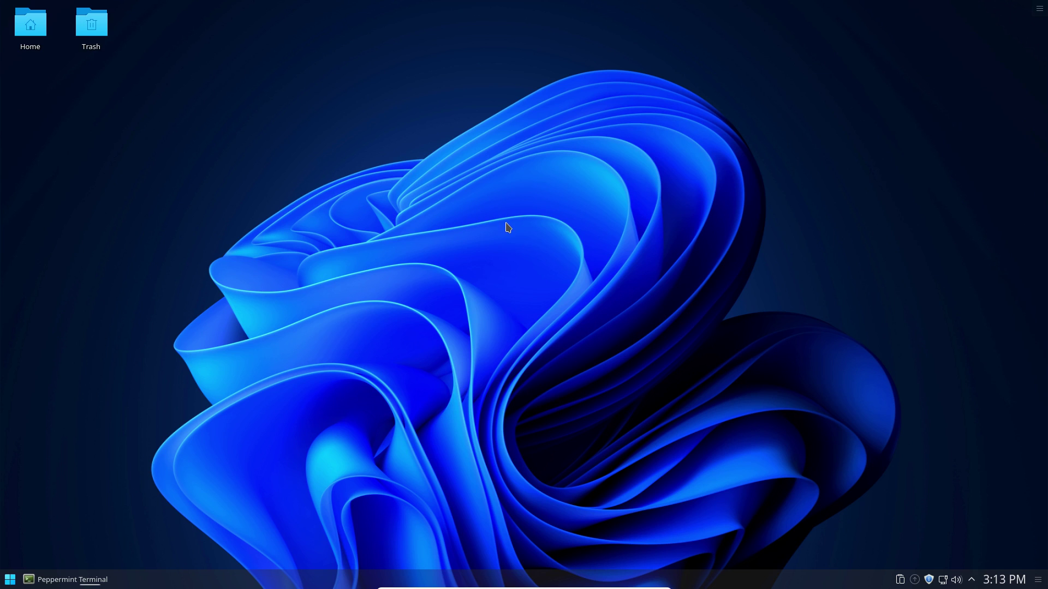
{"action": "left_click_drag", "start_coordinate": [357, 103], "coordinate": [562, 259]}
{"action": "left_click", "coordinate": [8, 581]}
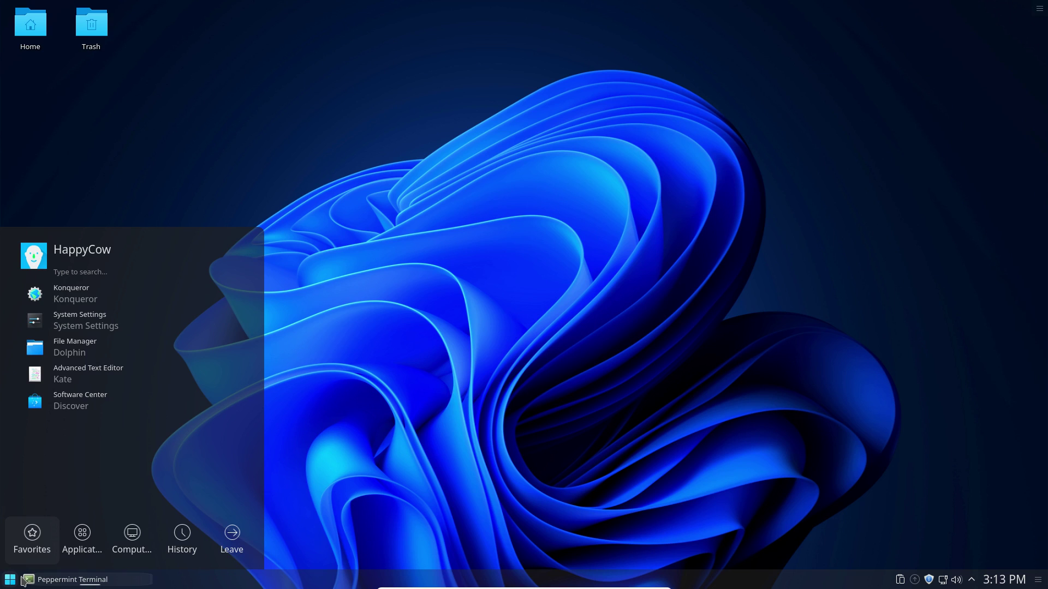
{"action": "mouse_move", "coordinate": [22, 581]}
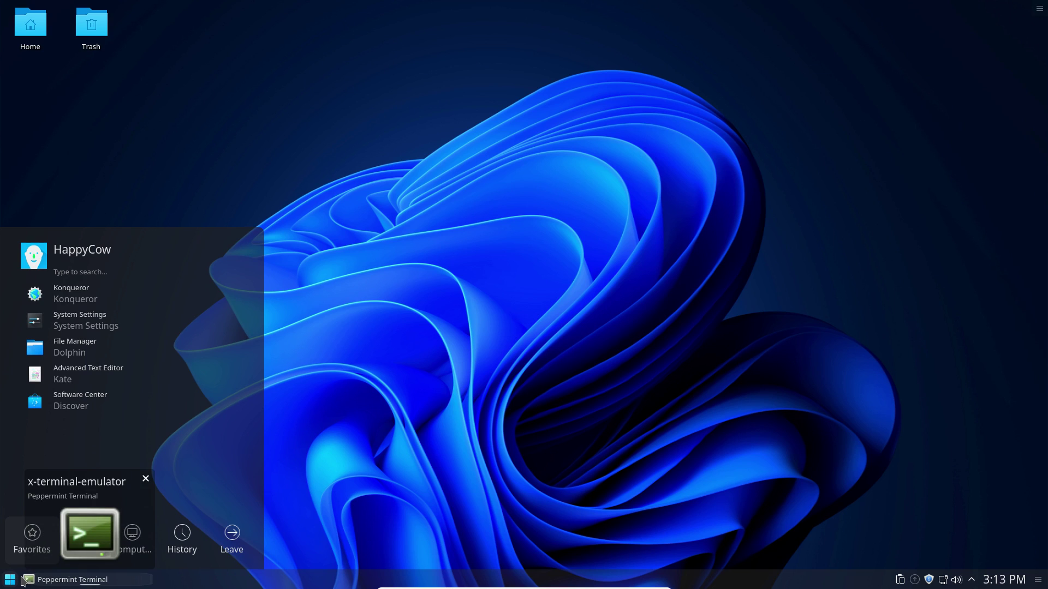
{"action": "left_click", "coordinate": [501, 479]}
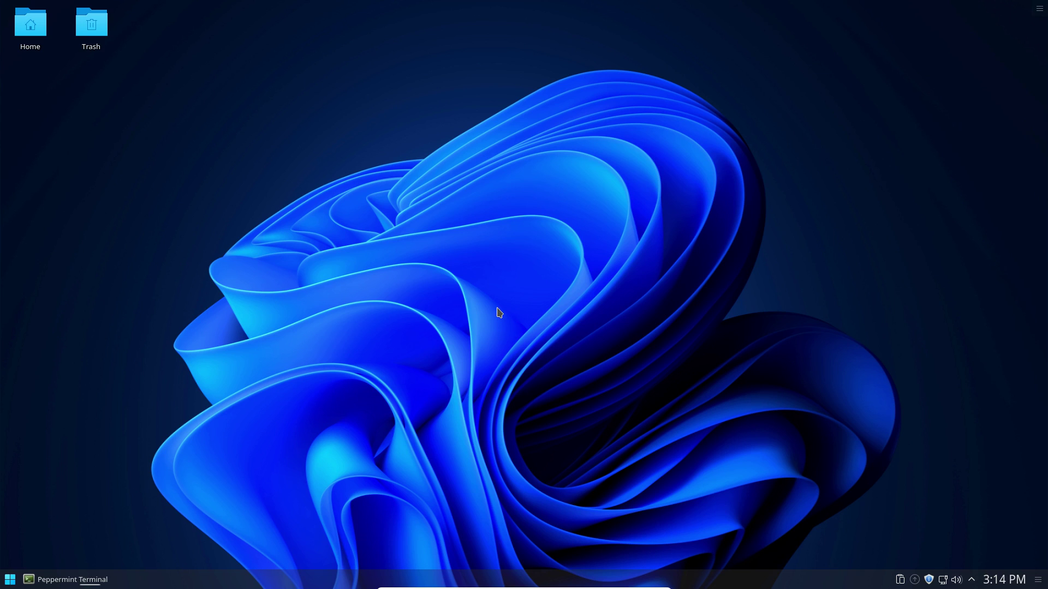
Step: Launch Microsoft Excel (Online) from the start menu's Applications > Office list
{"action": "left_click", "coordinate": [9, 582]}
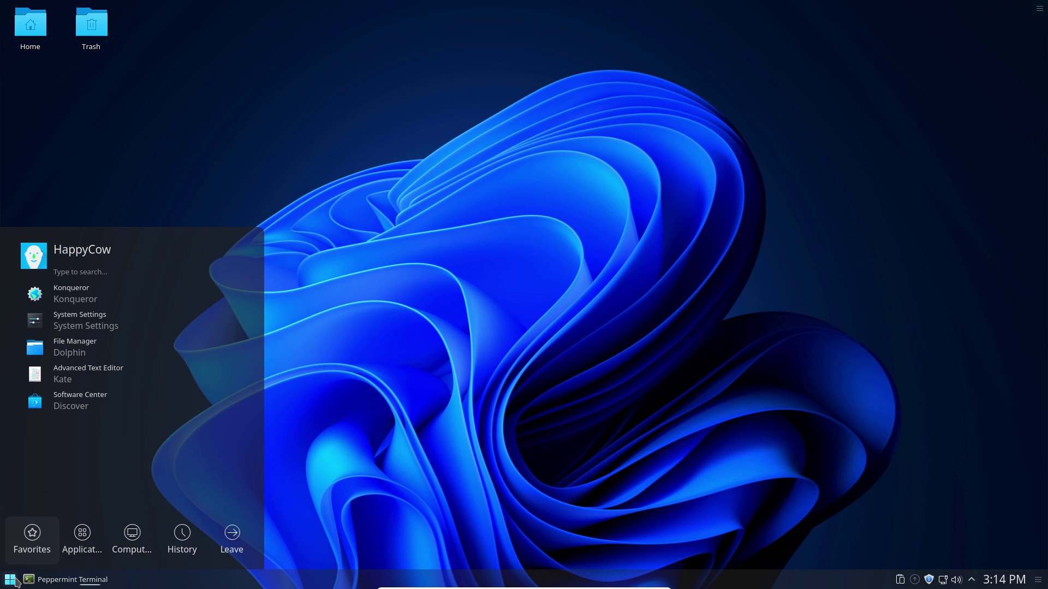
{"action": "left_click", "coordinate": [82, 536]}
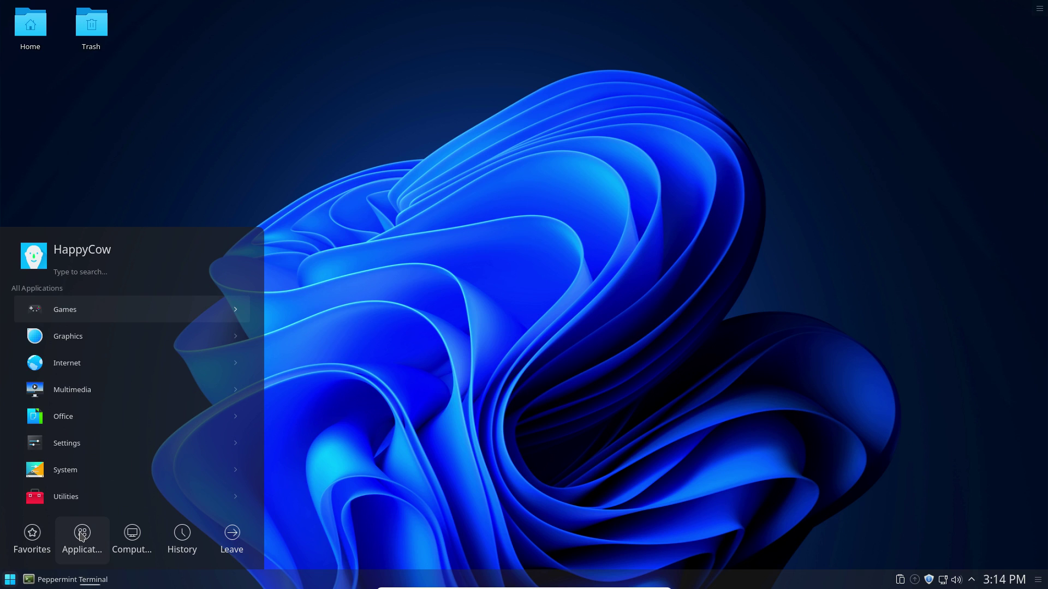
{"action": "left_click", "coordinate": [113, 423]}
{"action": "scroll", "coordinate": [136, 425], "scroll_direction": "down", "scroll_amount": 3}
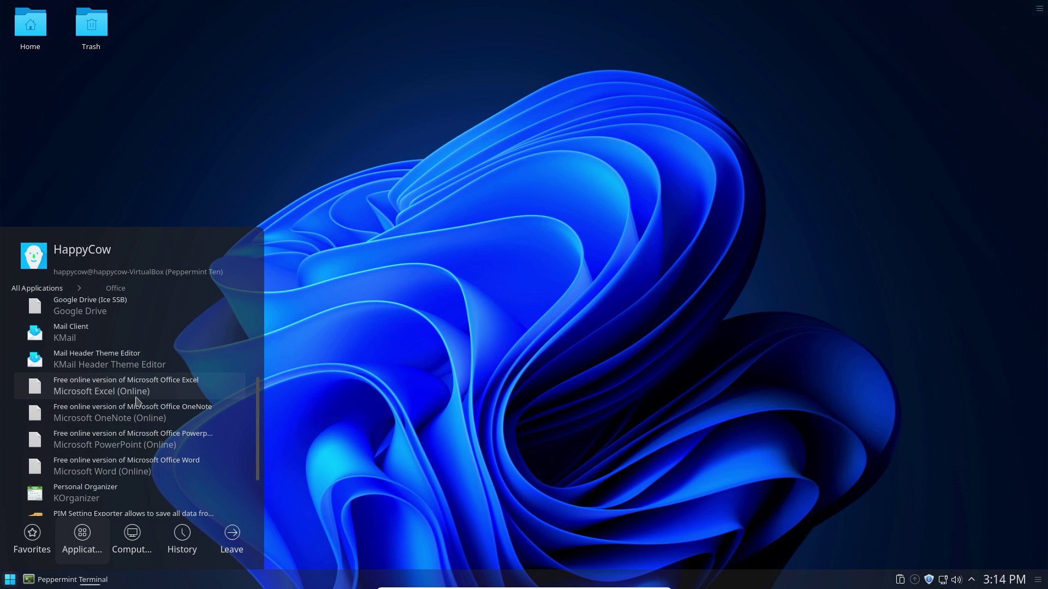
{"action": "left_click", "coordinate": [135, 392]}
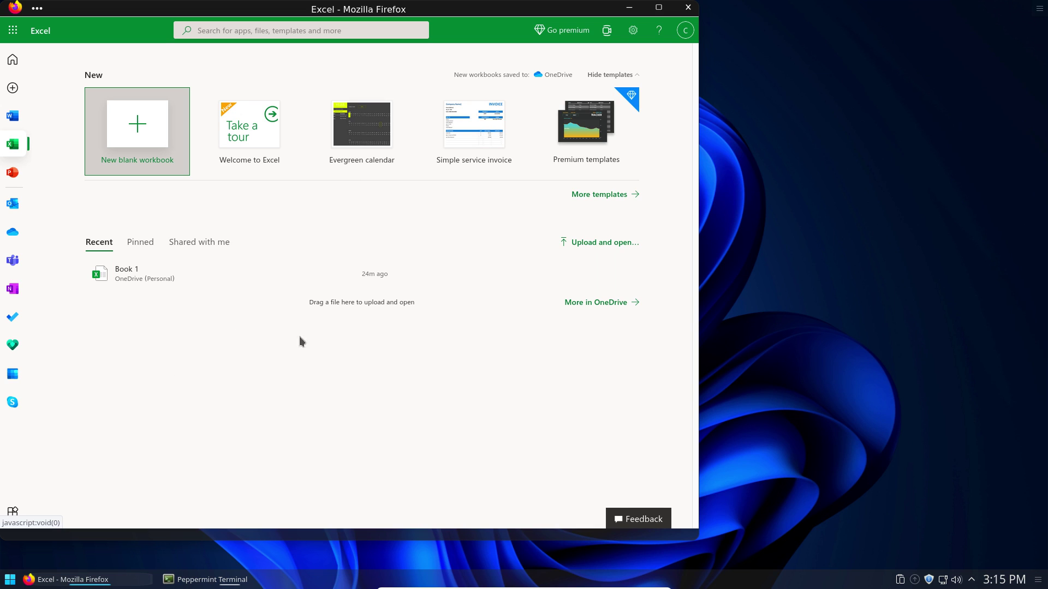
Step: Dismiss the reopened start menu and open the recent workbook Book 1 in Excel Online
{"action": "left_click", "coordinate": [9, 580]}
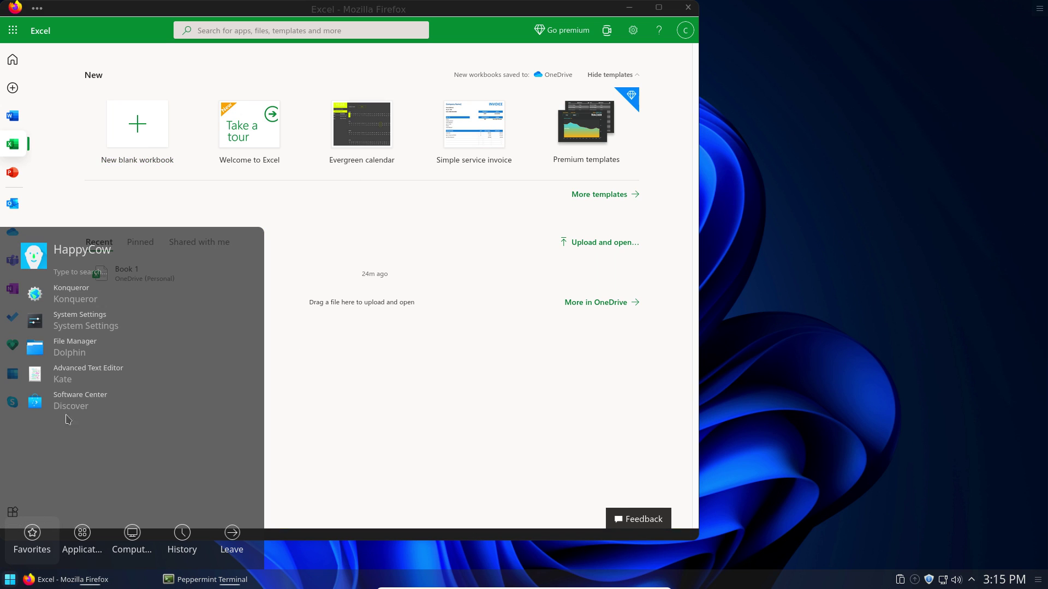
{"action": "left_click", "coordinate": [83, 539]}
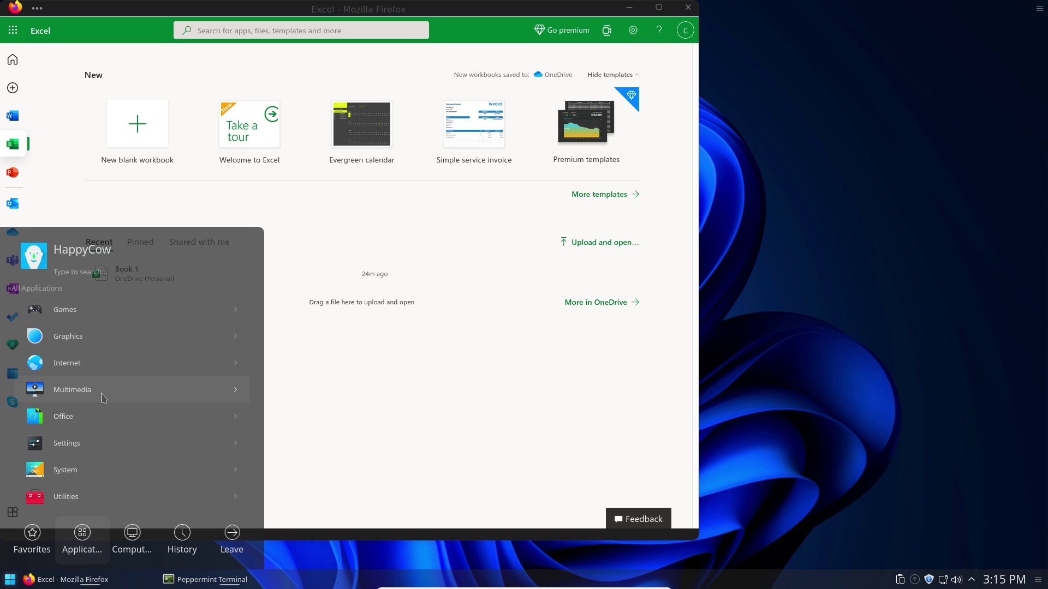
{"action": "left_click", "coordinate": [235, 418]}
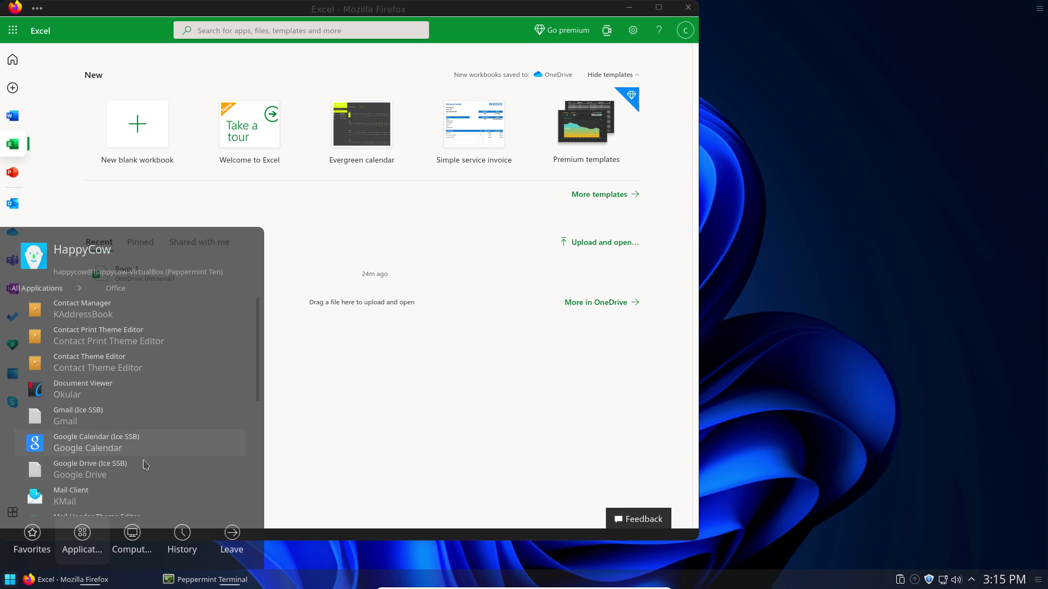
{"action": "scroll", "coordinate": [147, 470], "scroll_direction": "down", "scroll_amount": 2}
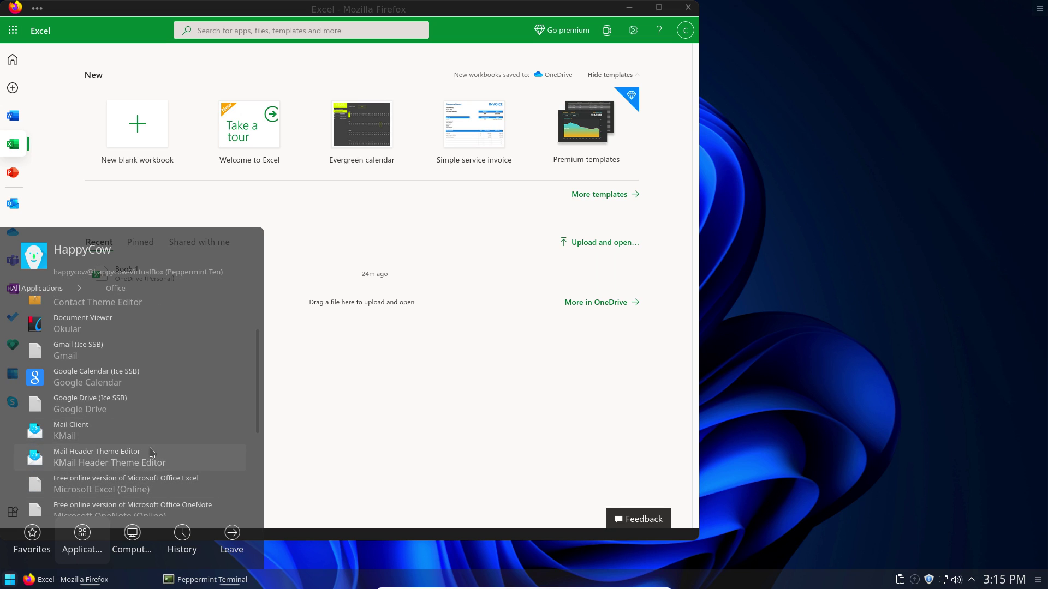
{"action": "left_click", "coordinate": [388, 418]}
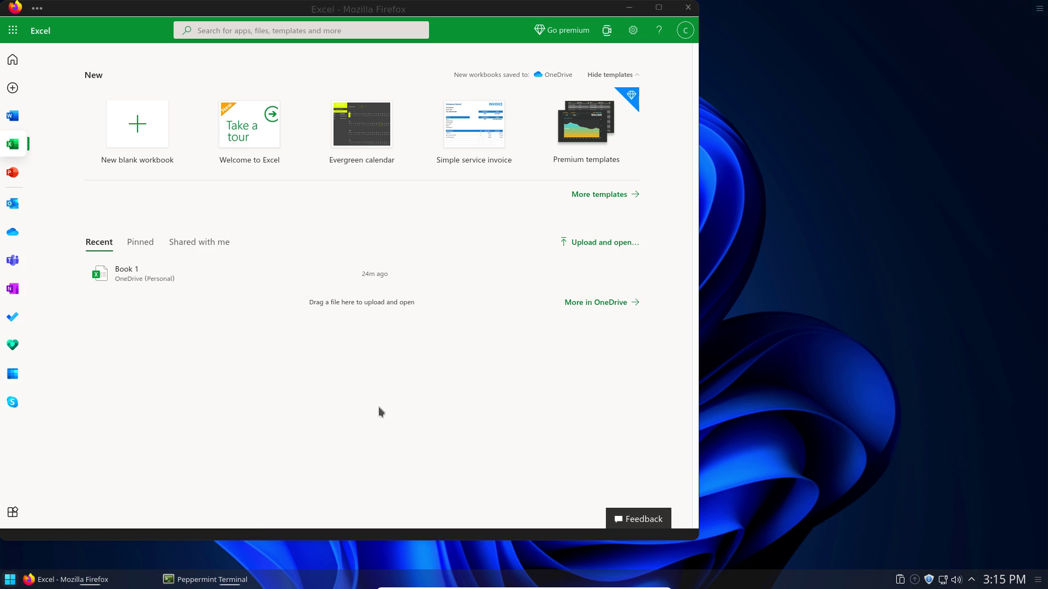
{"action": "left_click", "coordinate": [133, 274]}
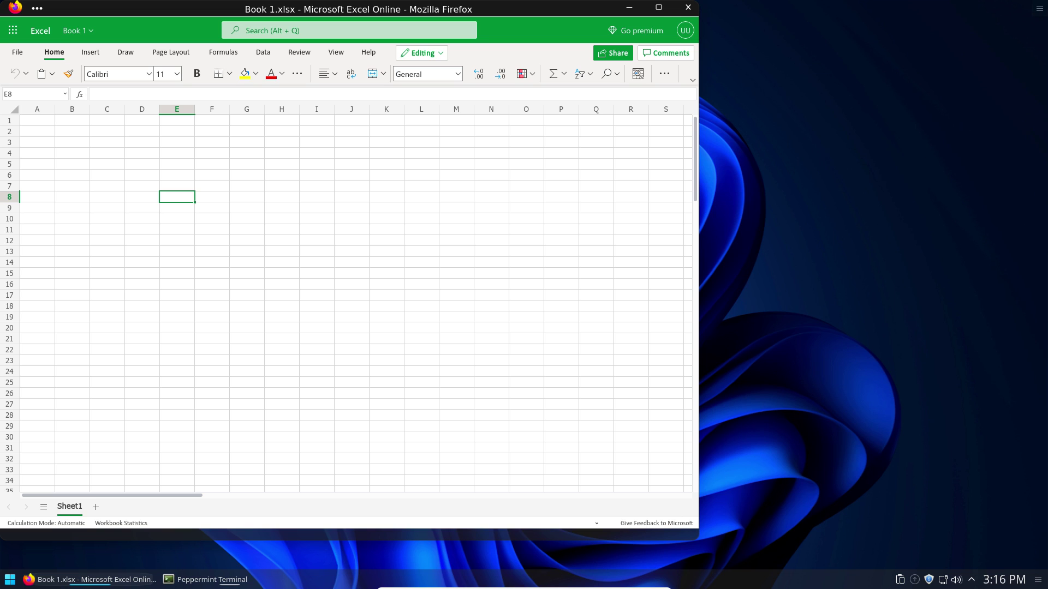
{"action": "left_click", "coordinate": [900, 215]}
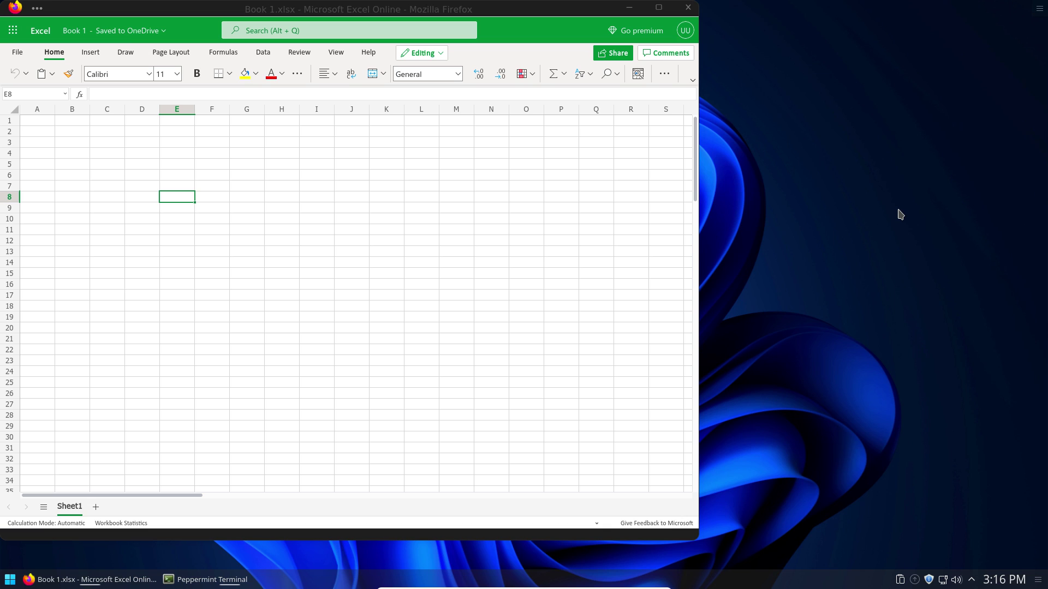